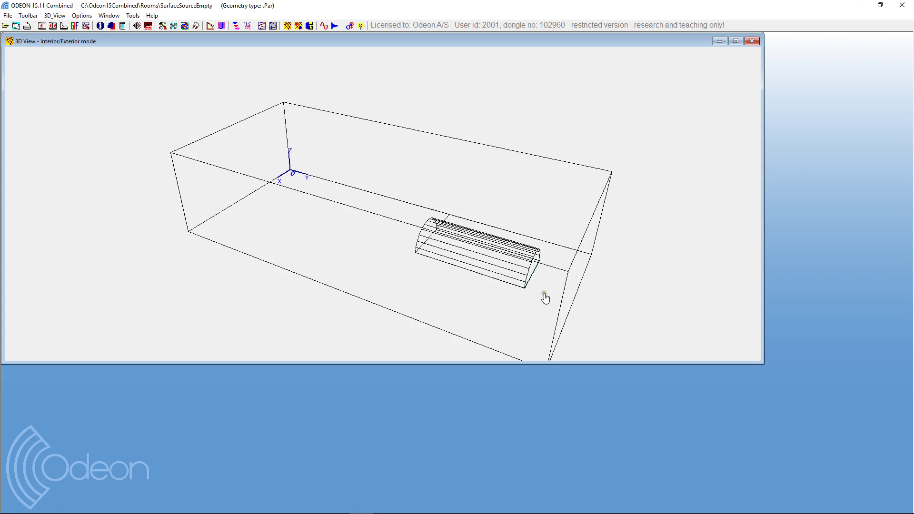
# Step: Open the source-receiver list for job 1 and create a new multi surface source
pyautogui.click(137, 26)
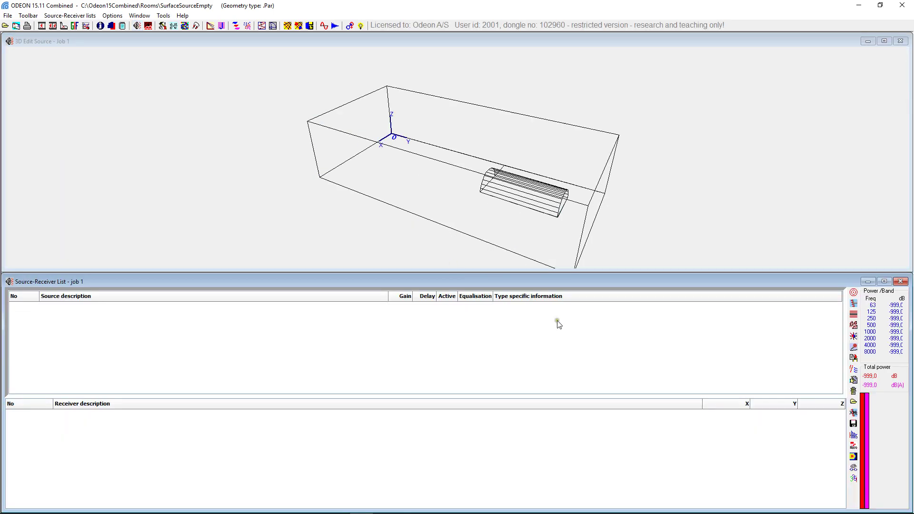
pyautogui.click(854, 327)
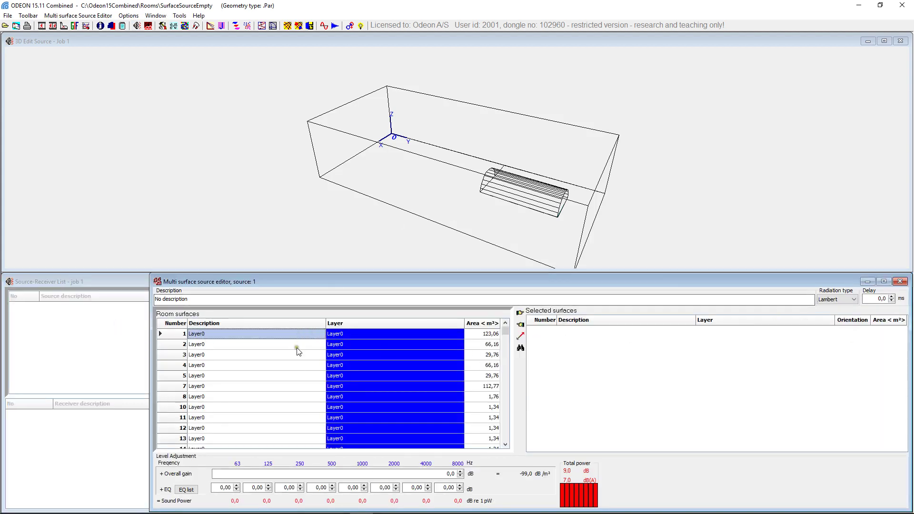
# Step: Add room surfaces 8 through 22, which form the half-cylinder machine, to the multi surface source
pyautogui.press('Down')
pyautogui.press('Down')
pyautogui.press('Down')
pyautogui.press('Down')
pyautogui.press('Down')
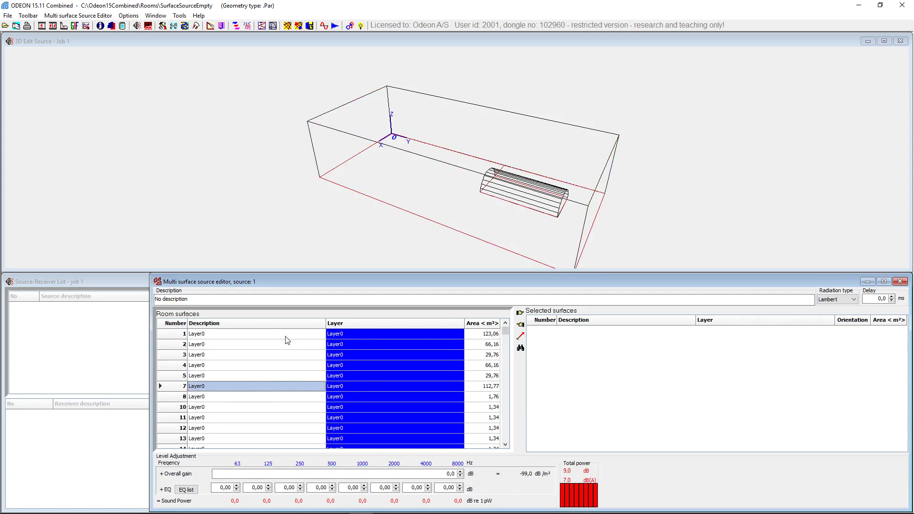
pyautogui.press('Down')
pyautogui.press('Down')
pyautogui.press('Up')
pyautogui.press('Down')
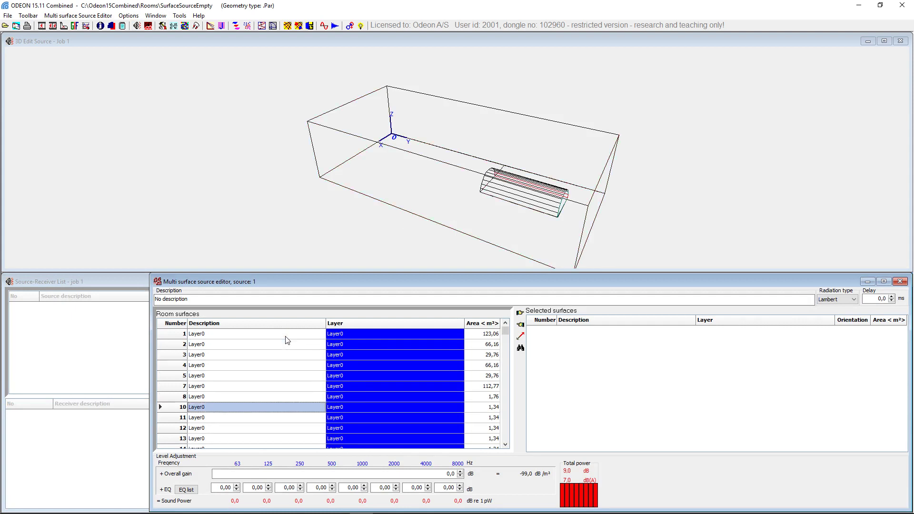
pyautogui.press('Up')
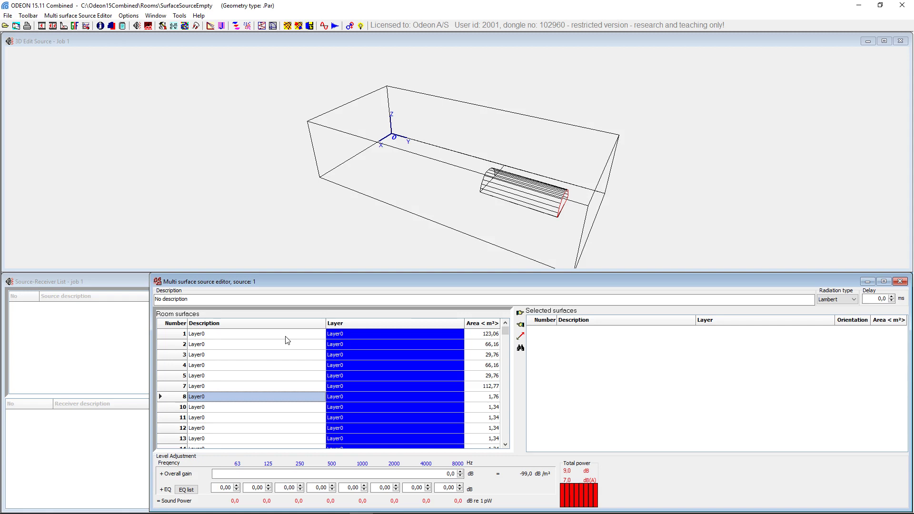
pyautogui.hotkey('shift', 'Down')
pyautogui.hotkey('shift', 'Down')
pyautogui.hotkey('shift', 'Down')
pyautogui.hotkey('shift', 'Down')
pyautogui.hotkey('shift', 'Down')
pyautogui.hotkey('shift', 'Down')
pyautogui.hotkey('shift', 'Down')
pyautogui.hotkey('shift', 'Down')
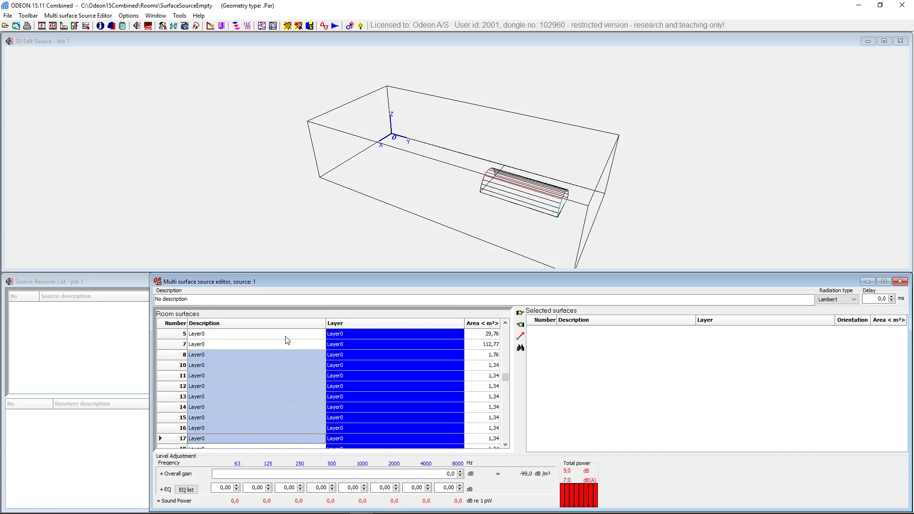
pyautogui.hotkey('shift', 'Down')
pyautogui.hotkey('shift', 'Down')
pyautogui.hotkey('shift', 'Down')
pyautogui.hotkey('shift', 'Down')
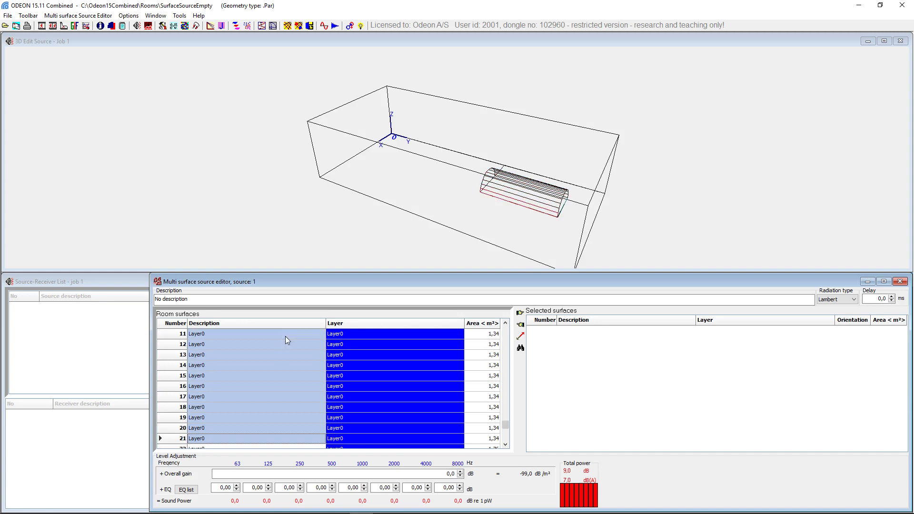
pyautogui.hotkey('shift', 'Down')
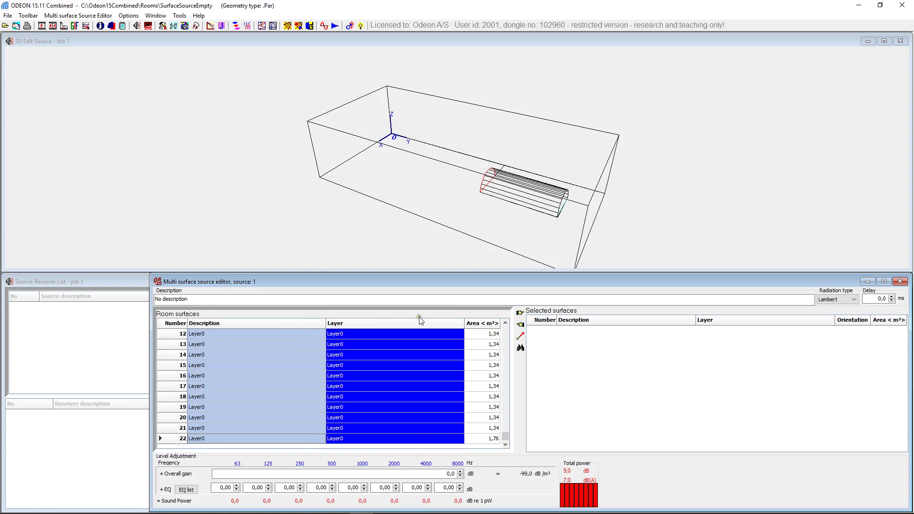
pyautogui.click(520, 313)
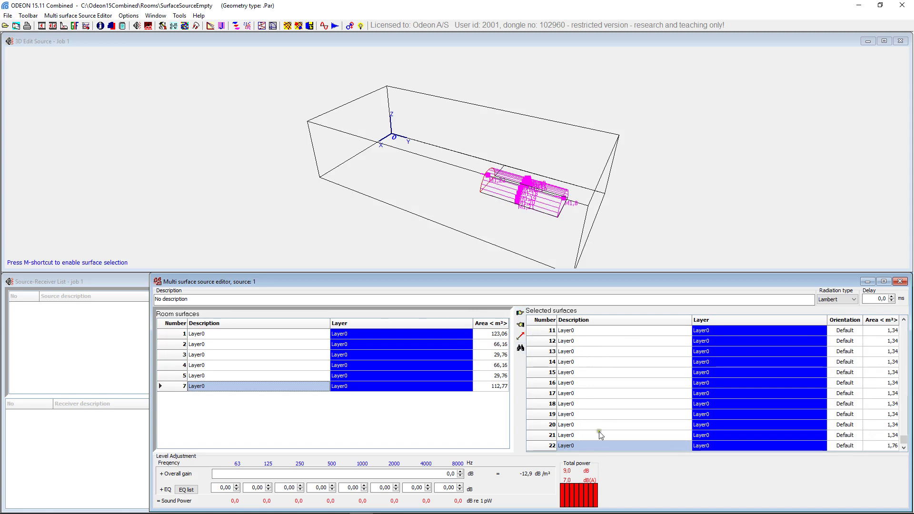
# Step: Invert the orientation of all the source's selected surfaces, 8 through 22, so the machine radiates outward into the room
pyautogui.moveTo(496, 199); pyautogui.dragTo(417, 153)
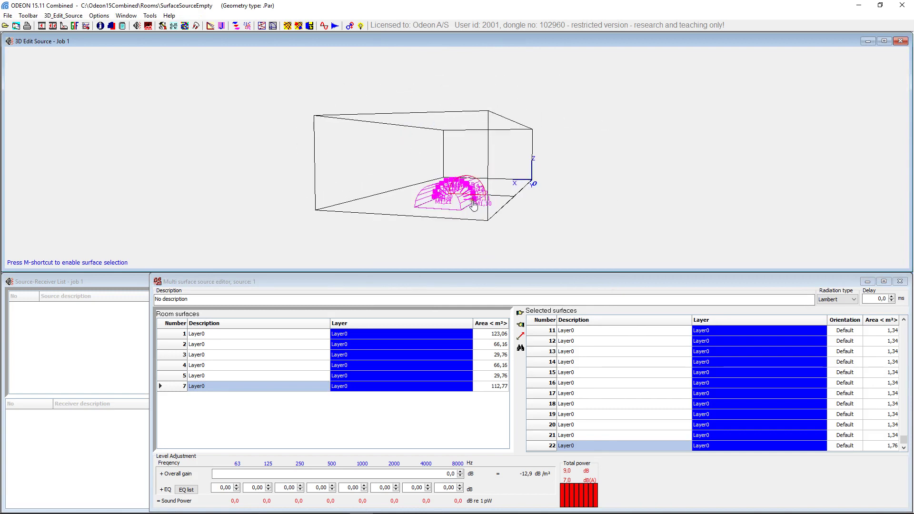
pyautogui.moveTo(448, 197); pyautogui.dragTo(584, 237)
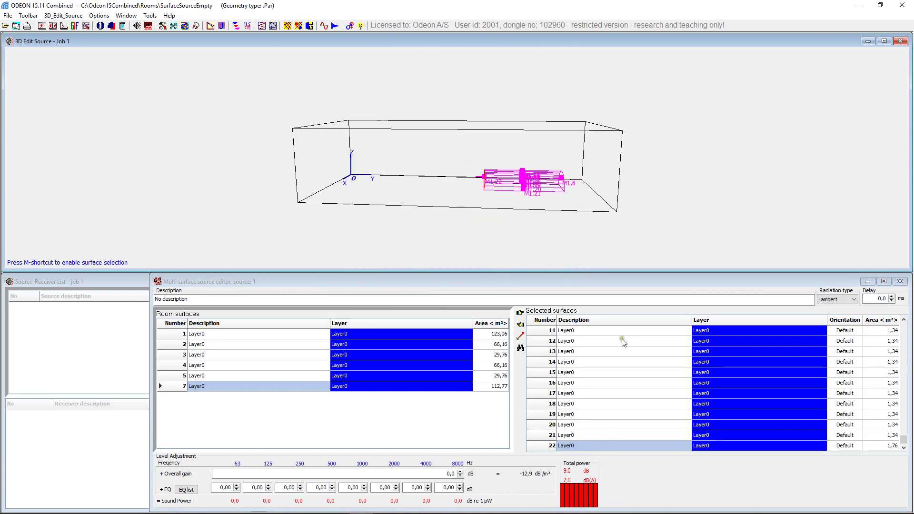
pyautogui.click(604, 436)
pyautogui.moveTo(592, 207); pyautogui.dragTo(565, 220)
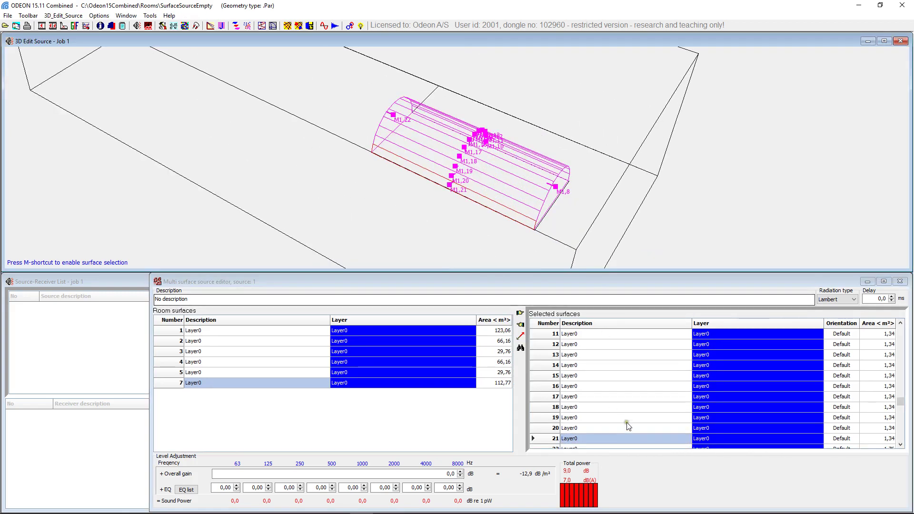
pyautogui.click(603, 437)
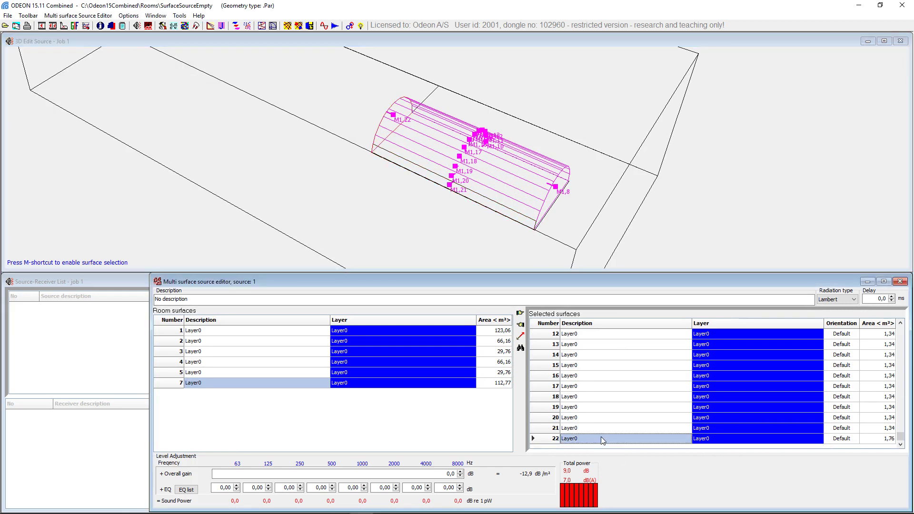
pyautogui.scroll(-1, 602, 437)
pyautogui.hotkey('shift', 'Up')
pyautogui.hotkey('shift', 'Up')
pyautogui.hotkey('shift', 'Up')
pyautogui.hotkey('shift', 'Up')
pyautogui.hotkey('shift', 'Up')
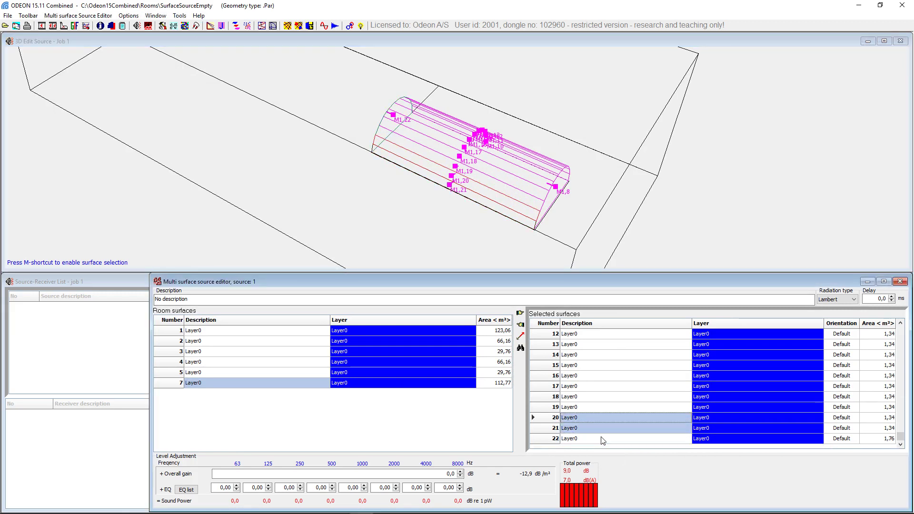
pyautogui.hotkey('shift', 'Up')
pyautogui.hotkey('shift', 'Up')
pyautogui.hotkey('shift', 'Up')
pyautogui.hotkey('shift', 'Up')
pyautogui.hotkey('shift', 'Up')
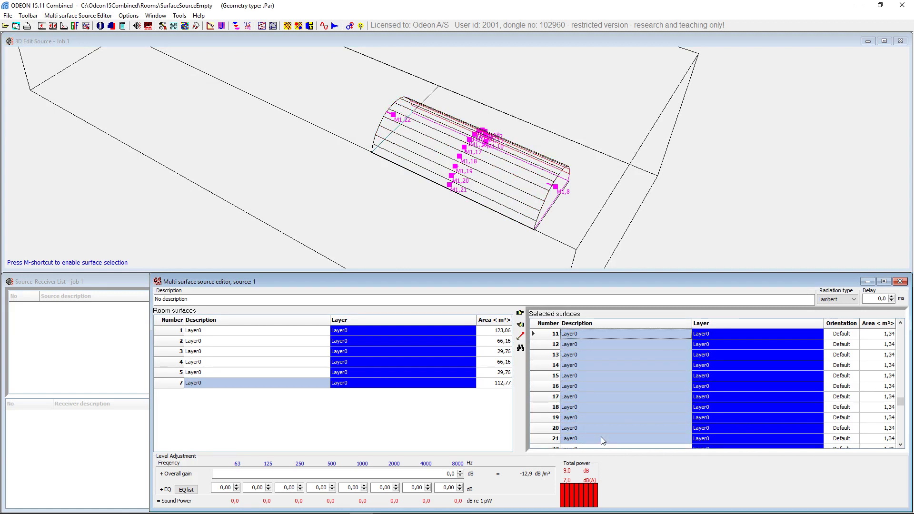
pyautogui.hotkey('shift', 'Up')
pyautogui.hotkey('shift', 'Up')
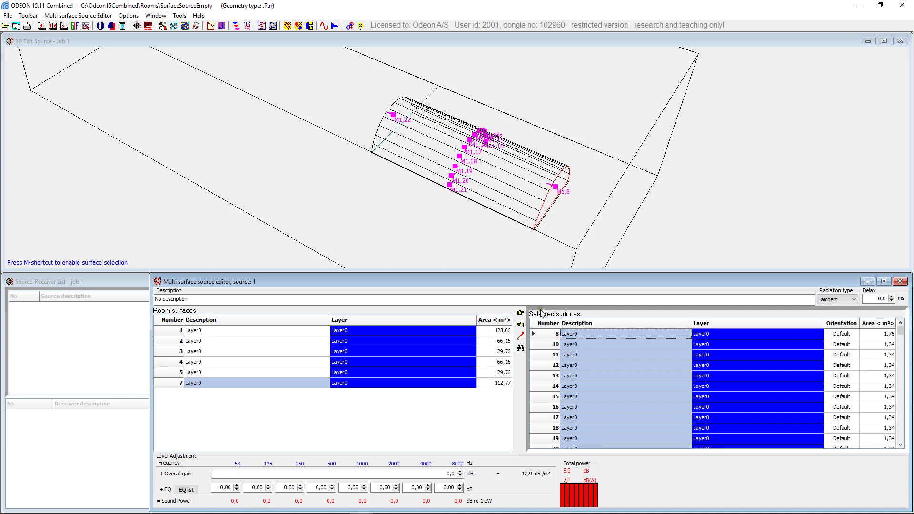
pyautogui.click(520, 338)
pyautogui.moveTo(466, 230); pyautogui.dragTo(604, 193)
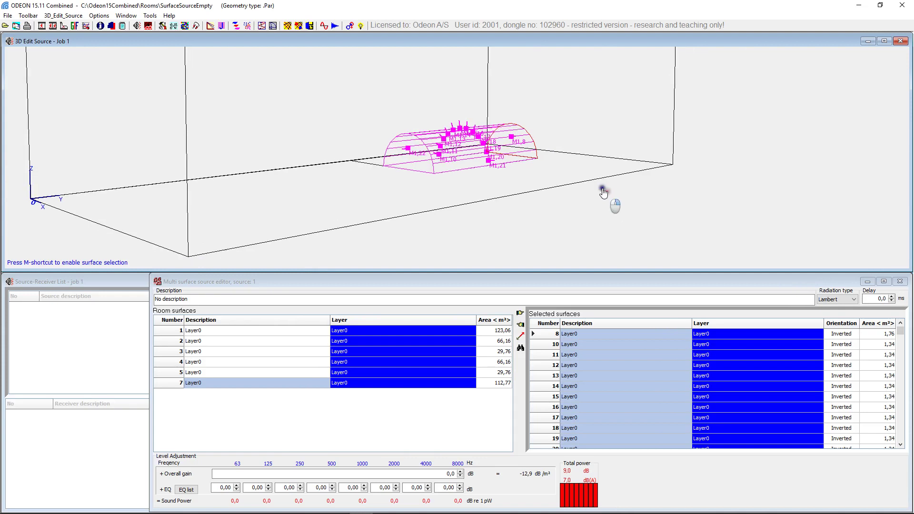
pyautogui.moveTo(602, 189); pyautogui.dragTo(653, 226, button='right')
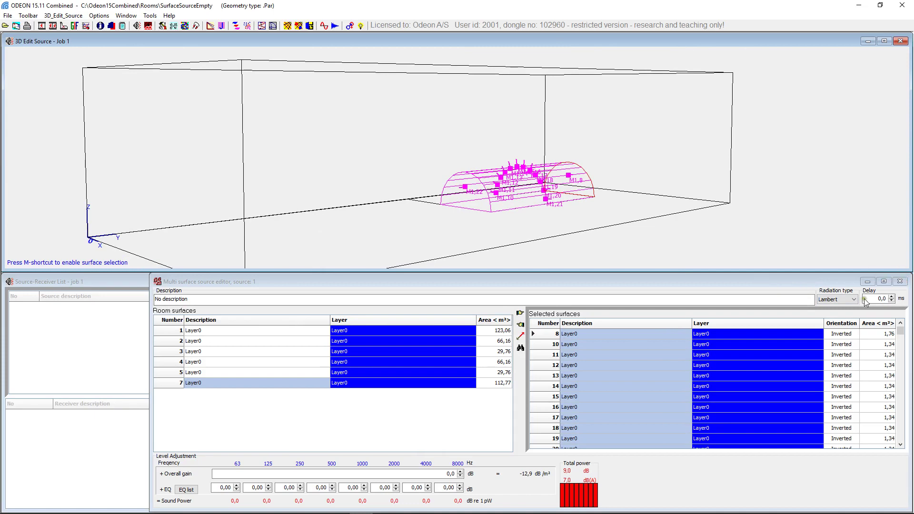
pyautogui.moveTo(387, 180); pyautogui.dragTo(321, 259)
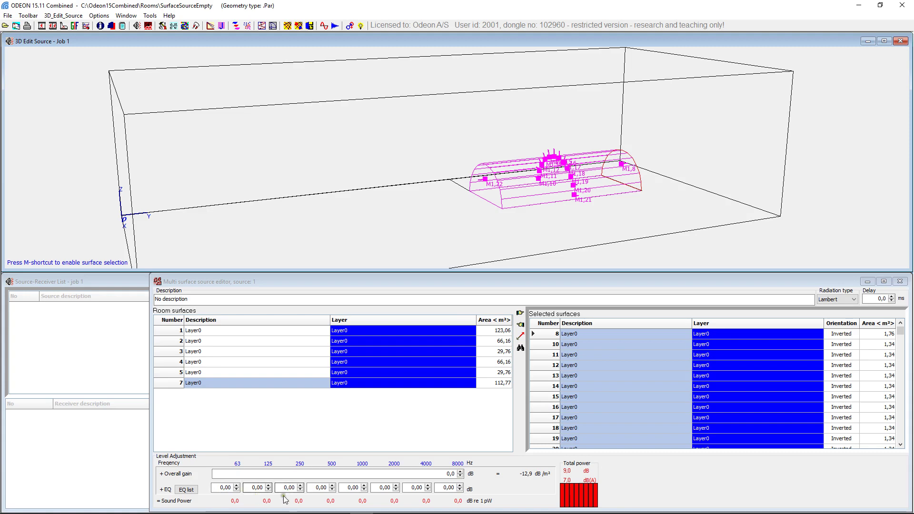
# Step: Apply the spectrum "Source power of large machine" with a population of 1 to the source's equalisation
pyautogui.click(183, 495)
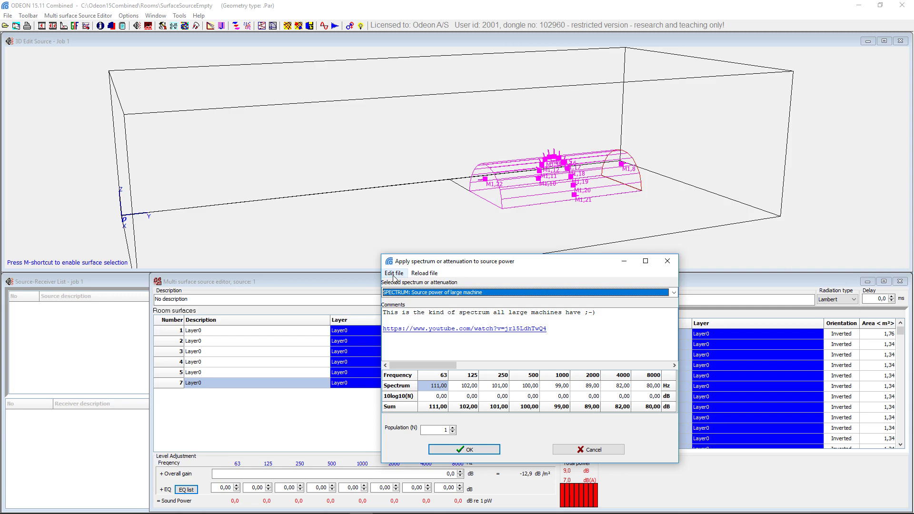
pyautogui.click(447, 292)
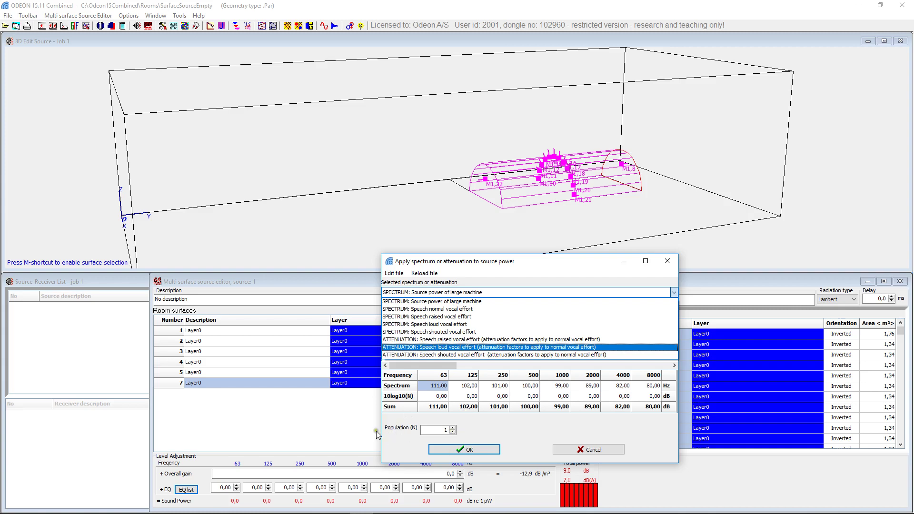
pyautogui.click(444, 450)
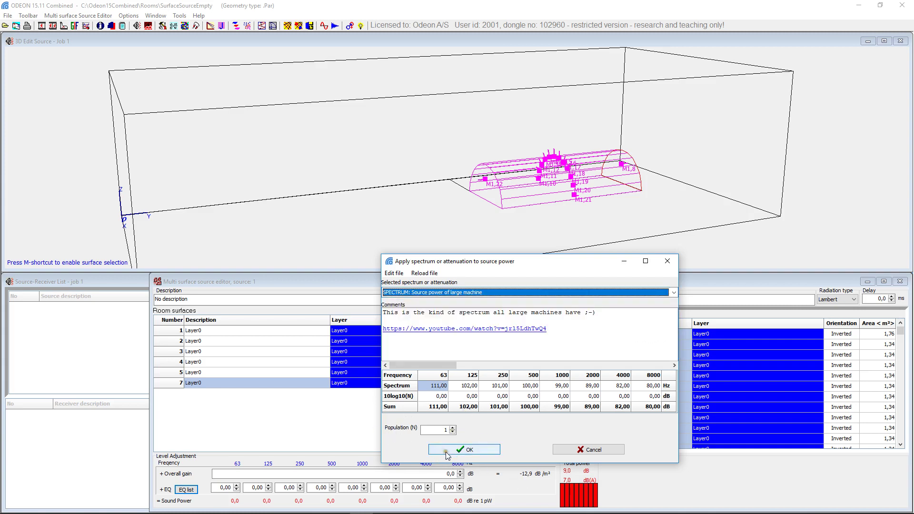
pyautogui.click(459, 451)
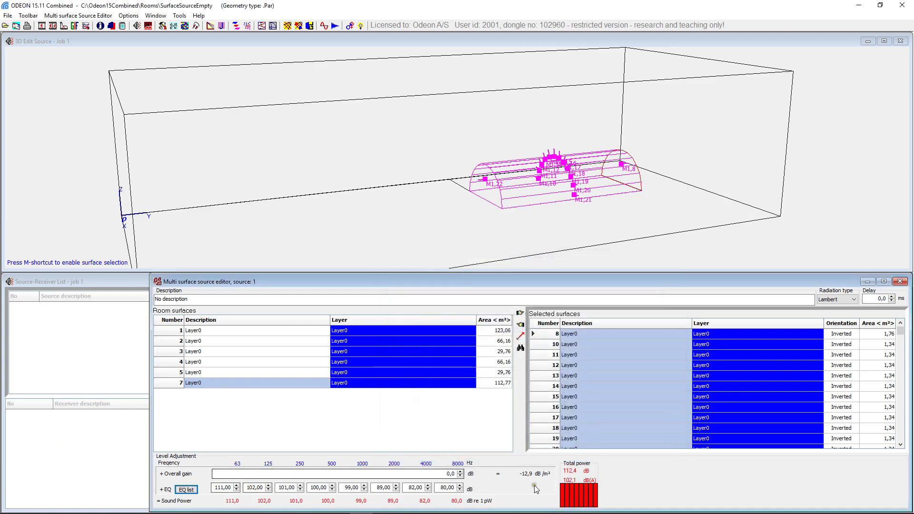
# Step: Close the multi surface source editor and activate source 1 for job 1
pyautogui.click(904, 282)
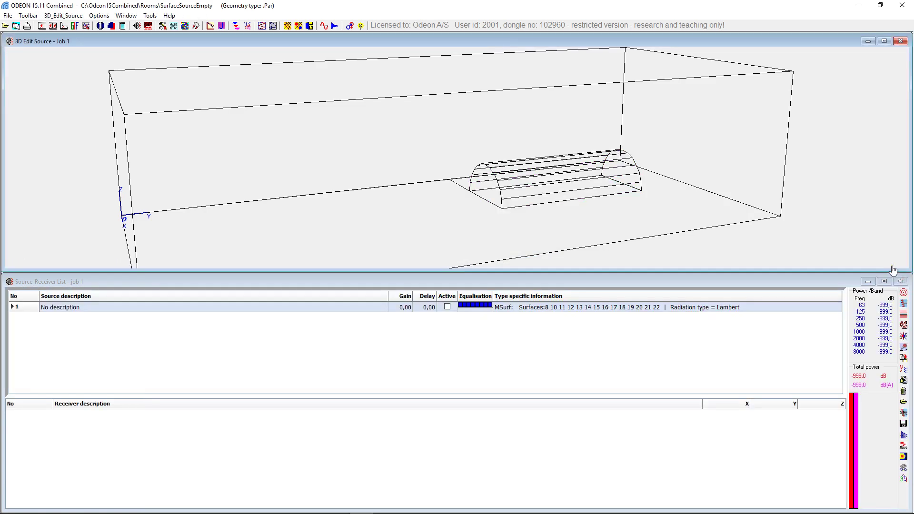
pyautogui.click(450, 308)
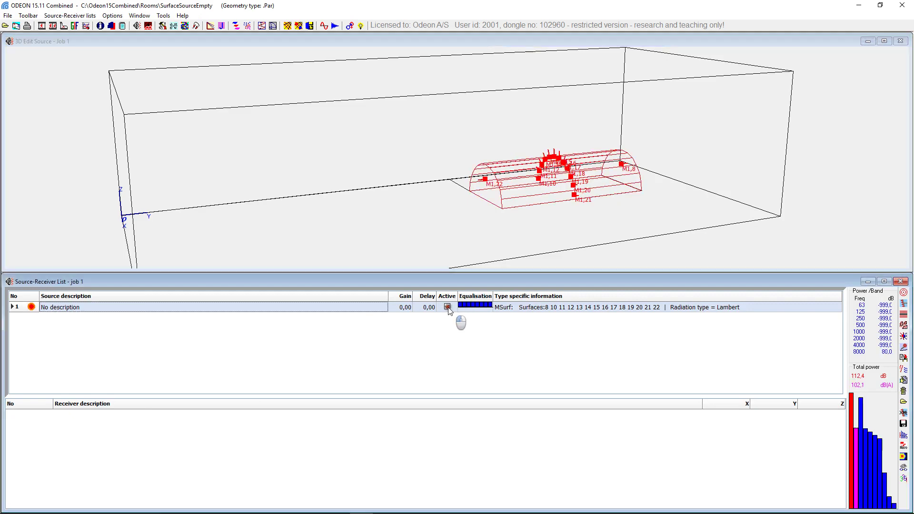
pyautogui.moveTo(613, 182); pyautogui.dragTo(435, 200)
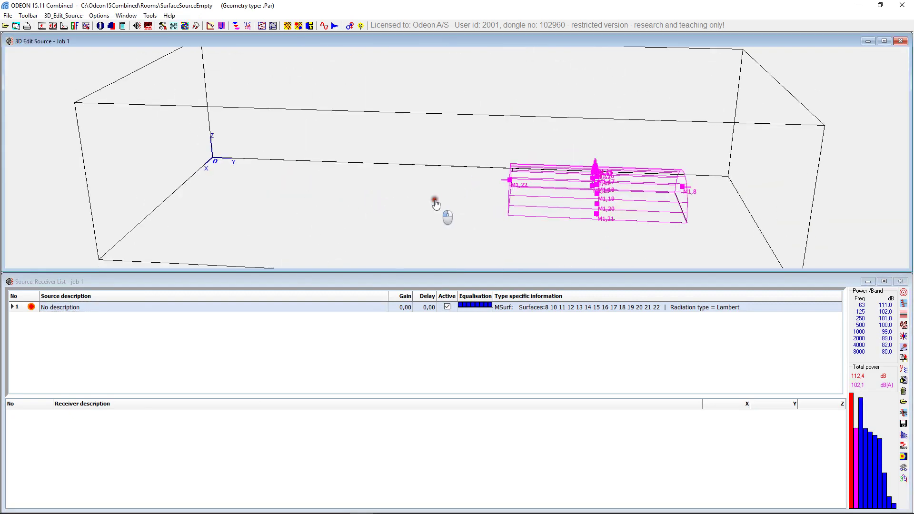
# Step: Run the 3D Billiard display for source M1, examine how balls spread from the machine's surfaces, and close it
pyautogui.click(273, 29)
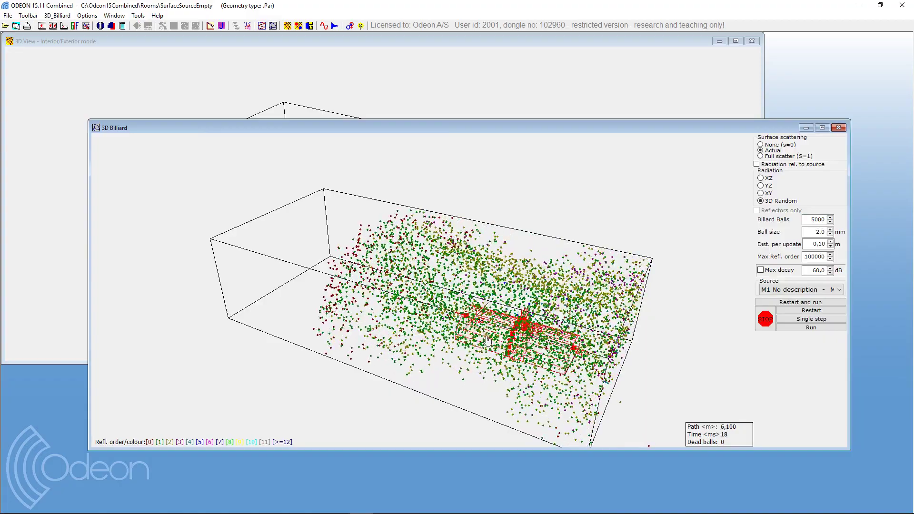
pyautogui.moveTo(659, 368); pyautogui.dragTo(497, 408)
pyautogui.scroll(5, 497, 407)
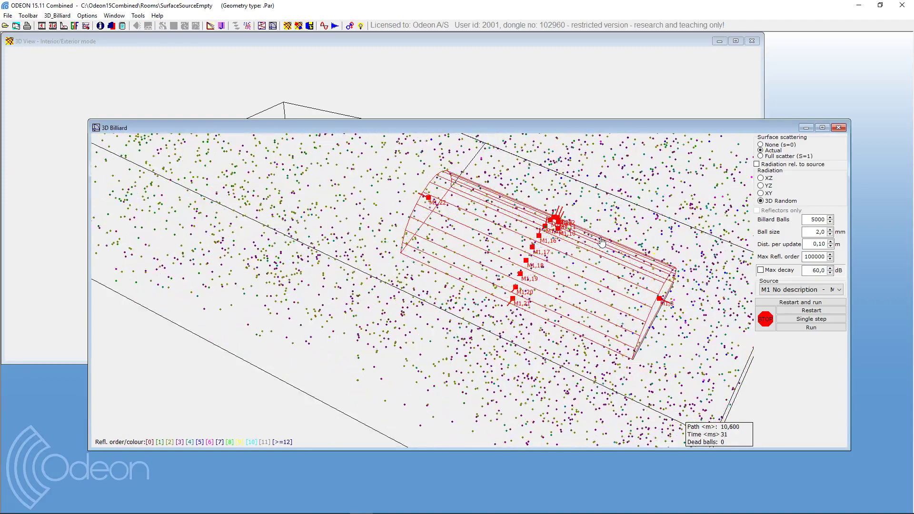
pyautogui.click(838, 128)
# Step: Open the job list and run the grid calculation for job 1
pyautogui.click(222, 26)
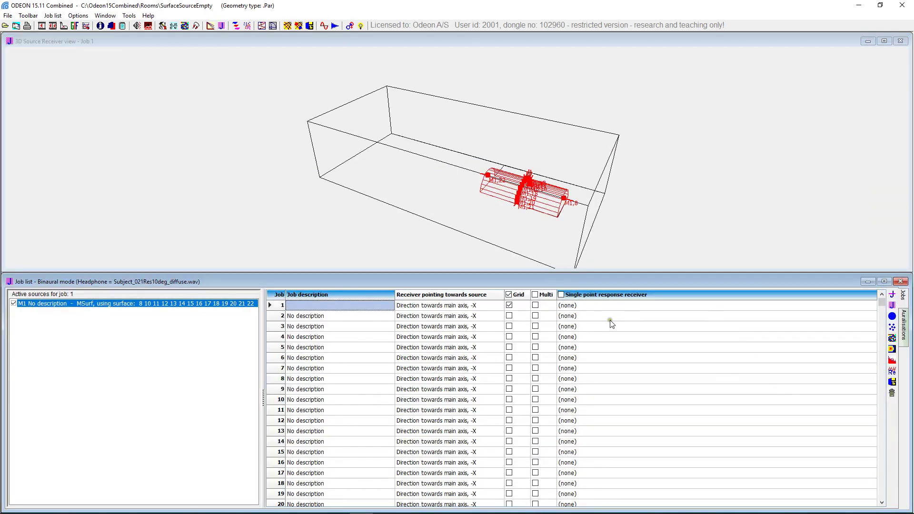
pyautogui.click(891, 296)
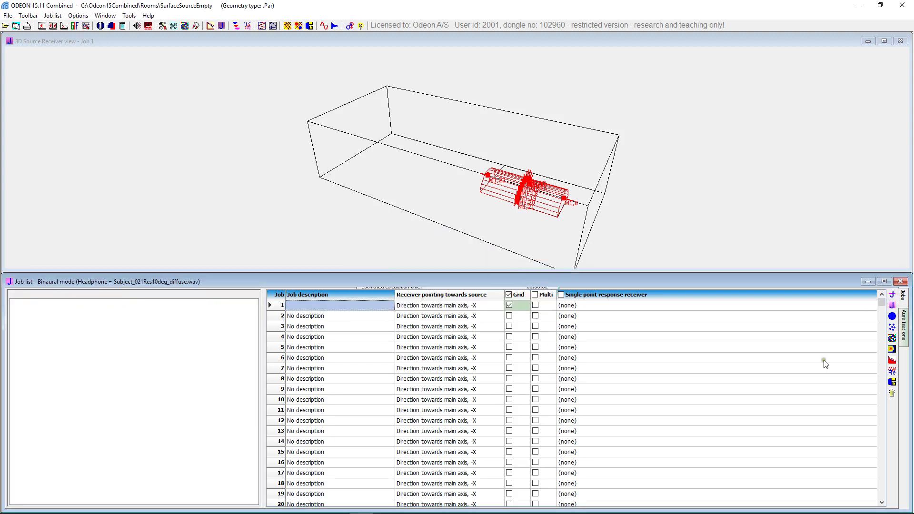
# Step: Open the 3D grid results of job 1 and examine the T(15) maps across the frequency bands
pyautogui.click(893, 338)
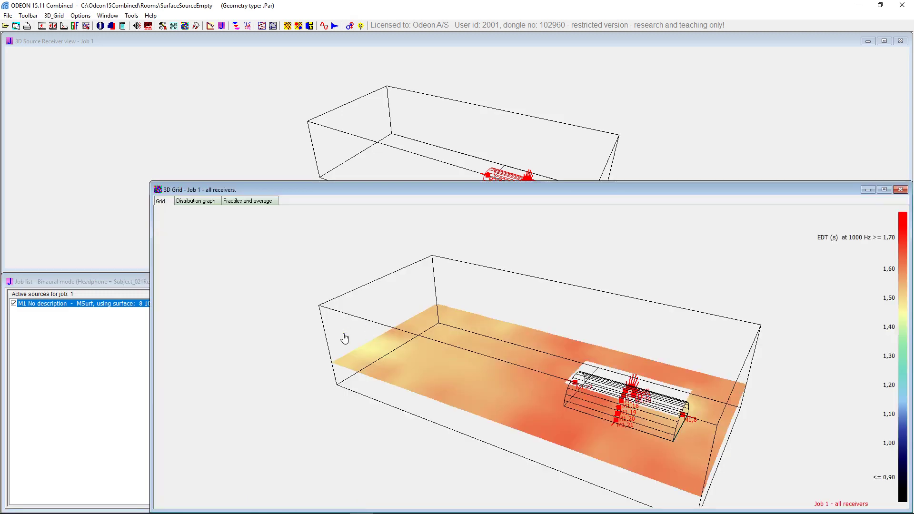
pyautogui.press('Down')
pyautogui.press('Right')
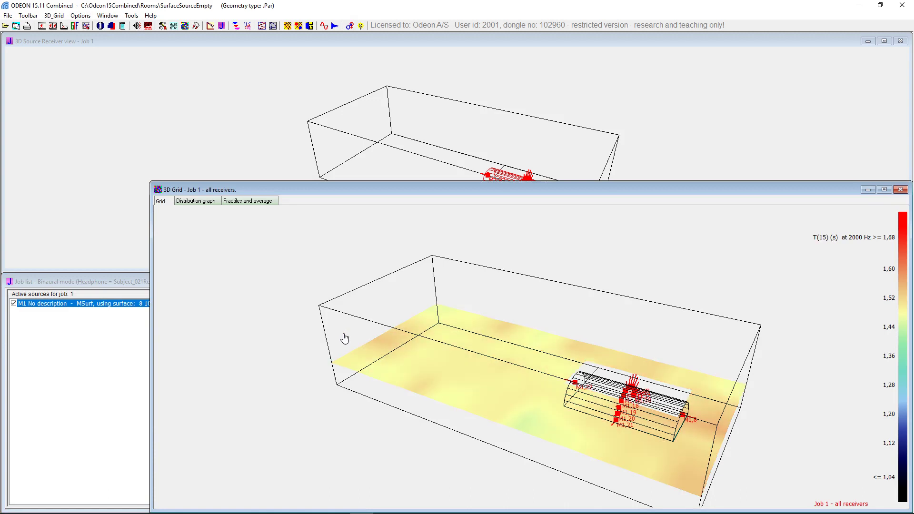
pyautogui.press('Right')
pyautogui.press('Right')
pyautogui.press('Right')
pyautogui.press('Right')
pyautogui.press('Right')
pyautogui.press('Right')
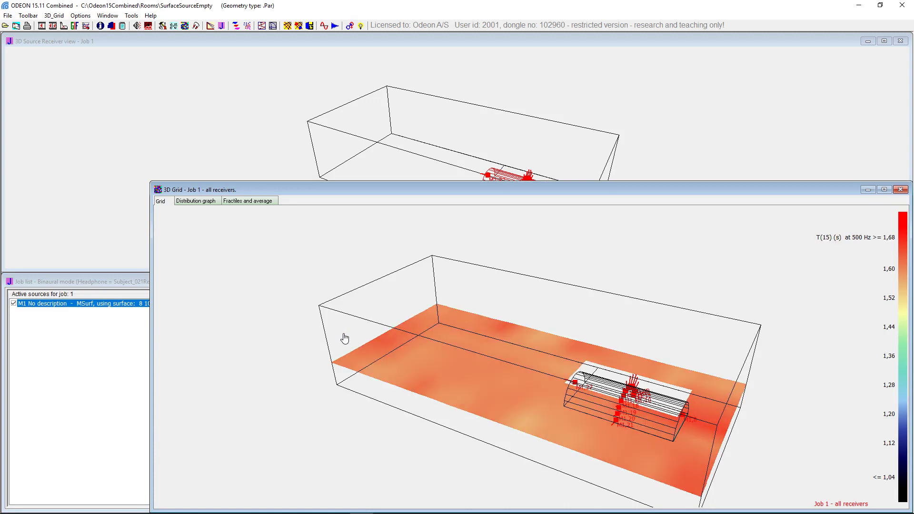
pyautogui.press('Right')
pyautogui.press('Right')
pyautogui.press('Right')
pyautogui.press('Right')
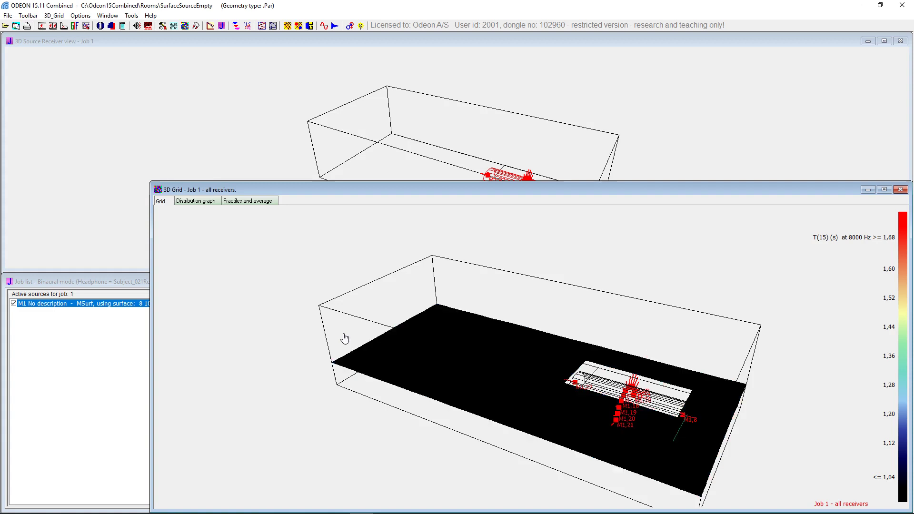
pyautogui.press('Right')
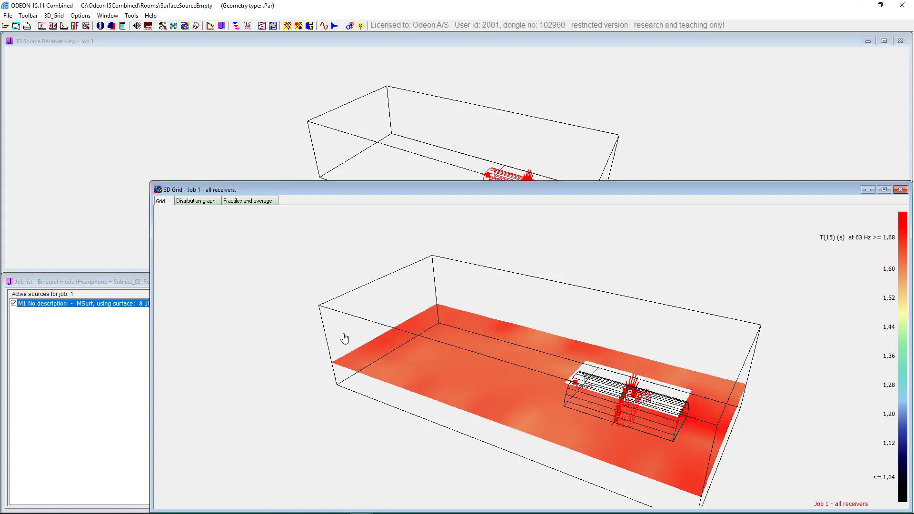
# Step: Examine the SPL(early) and SPL(late) grid maps at 63 Hz and return to the total SPL map
pyautogui.press('Down')
pyautogui.press('Down')
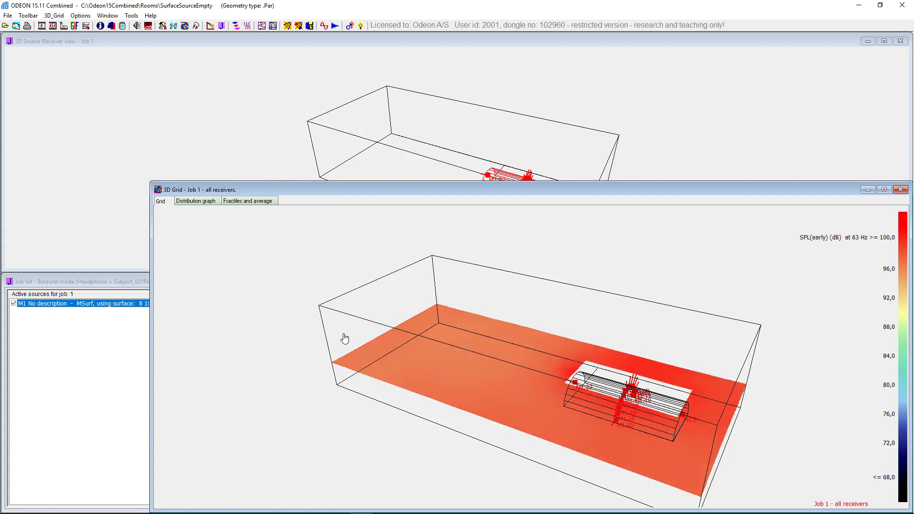
pyautogui.press('Down')
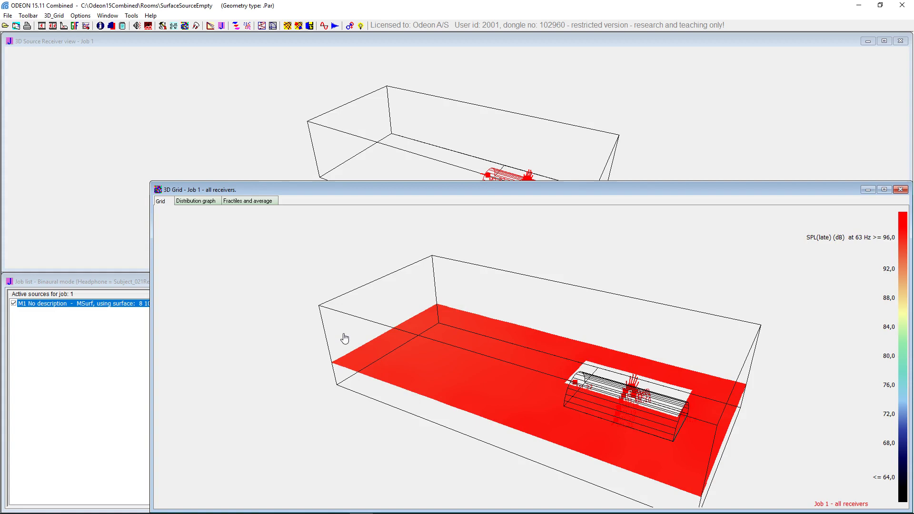
pyautogui.press('Up')
pyautogui.press('Up')
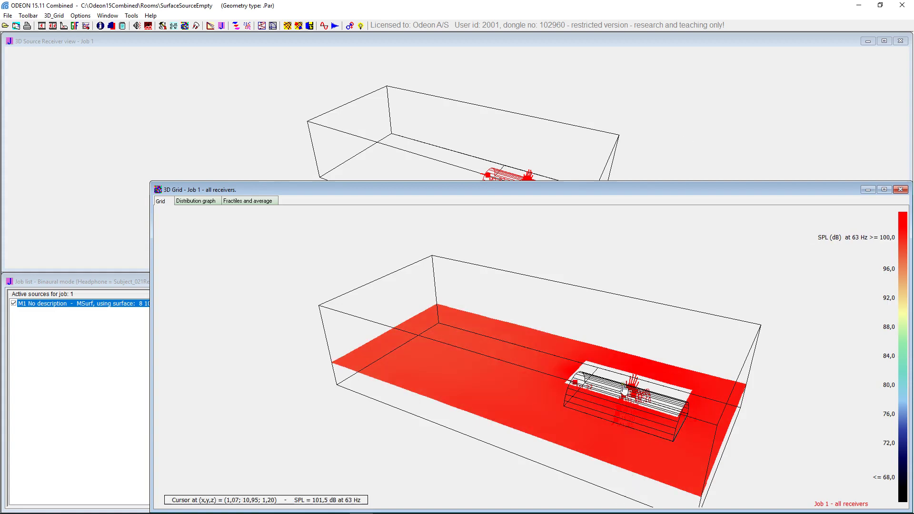
# Step: Examine the SPL grid map from above across the frequency bands, ending at 1000 Hz
pyautogui.moveTo(605, 355); pyautogui.dragTo(607, 439)
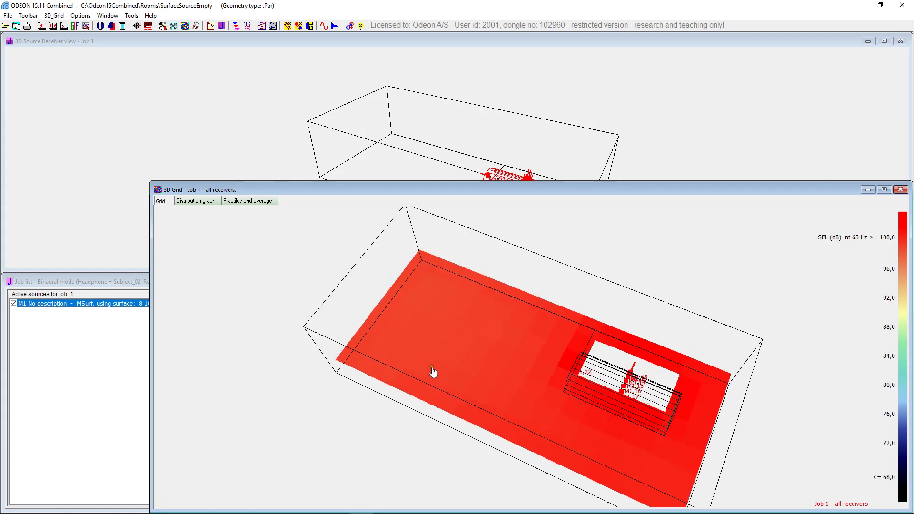
pyautogui.moveTo(352, 293); pyautogui.dragTo(530, 354)
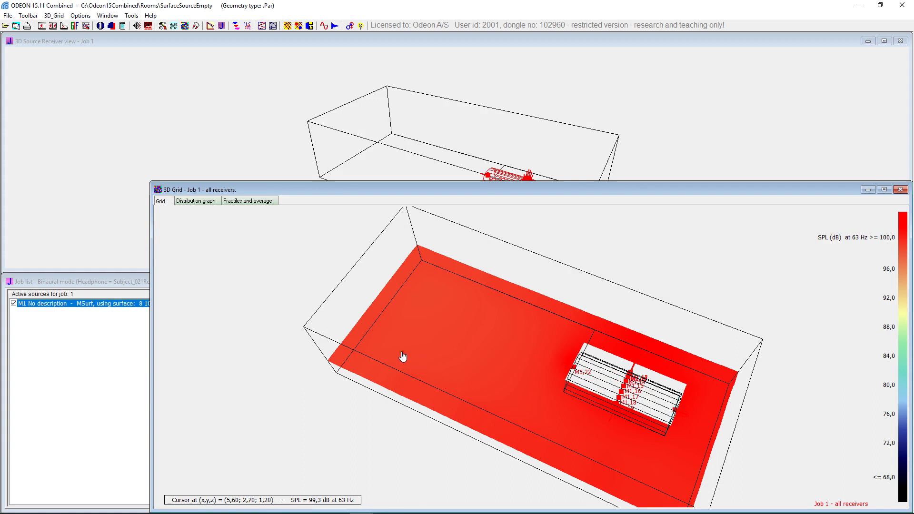
pyautogui.press('Right')
pyautogui.press('Right')
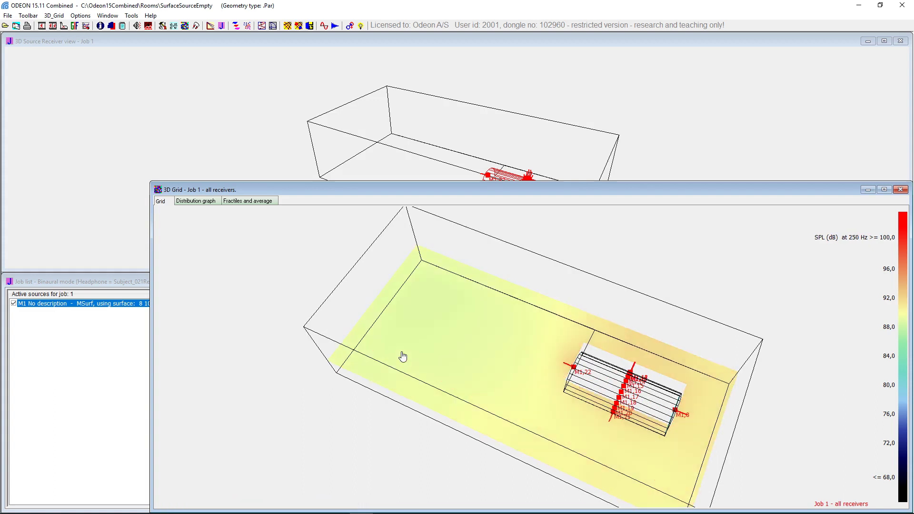
pyautogui.press('Right')
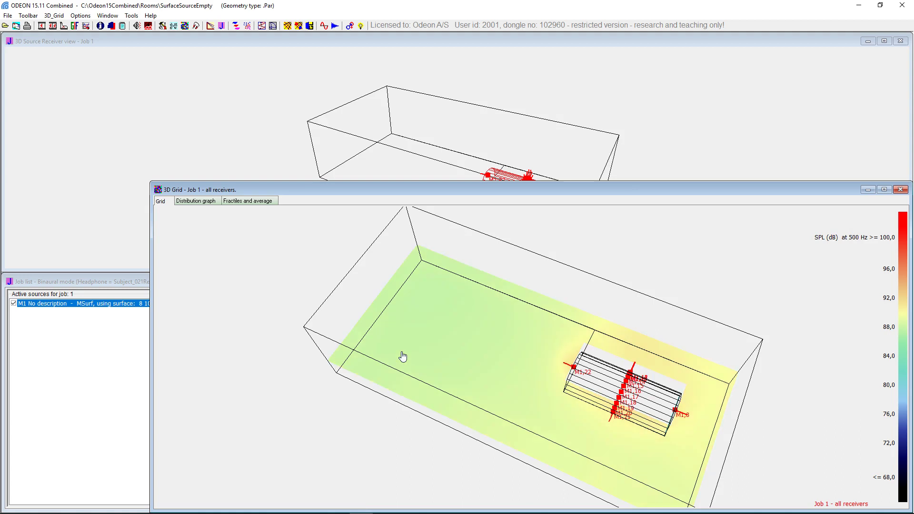
pyautogui.press('Right')
pyautogui.press('Right')
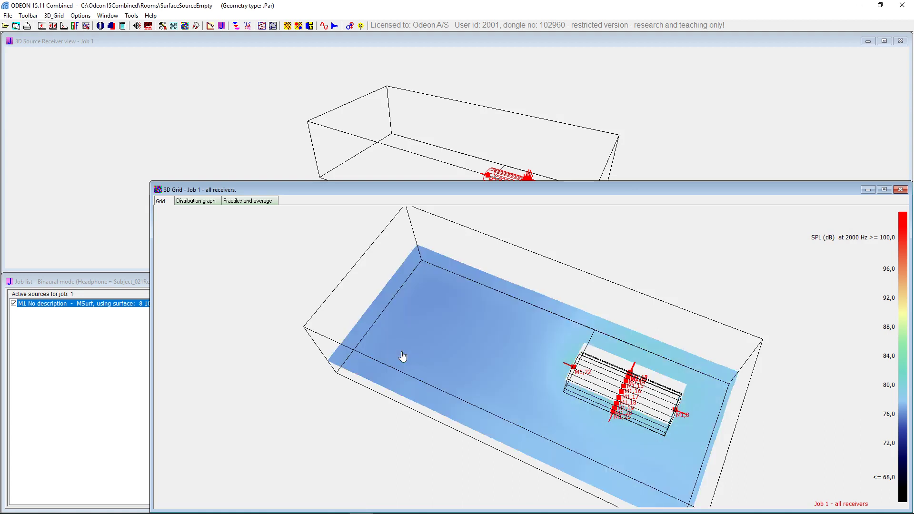
pyautogui.press('Right')
pyautogui.press('Left')
pyautogui.press('Left')
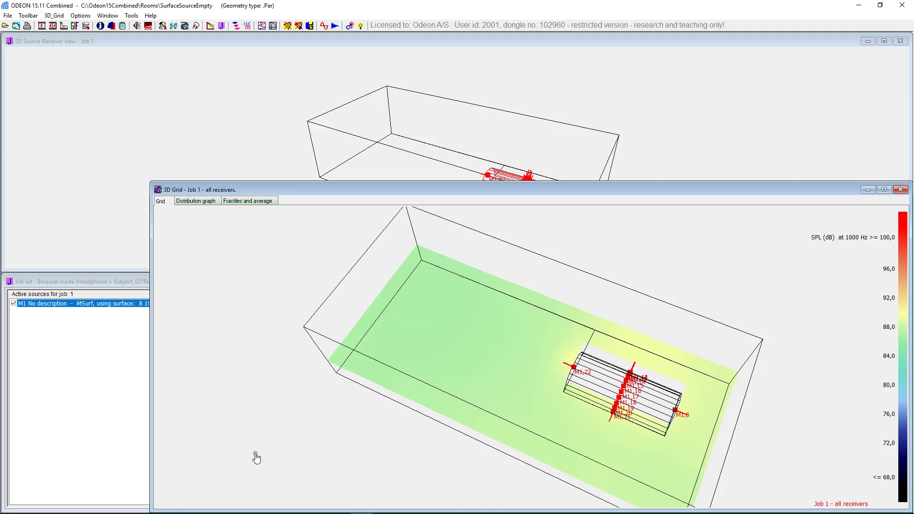
# Step: Auto-scale the colour range of the 1000 Hz SPL map and inspect the level distribution around the machine
pyautogui.press('a')
pyautogui.moveTo(678, 395)
pyautogui.mouseDown()
pyautogui.moveTo(702, 339)
pyautogui.moveTo(736, 379)
pyautogui.moveTo(768, 357)
pyautogui.moveTo(679, 400)
pyautogui.mouseUp()
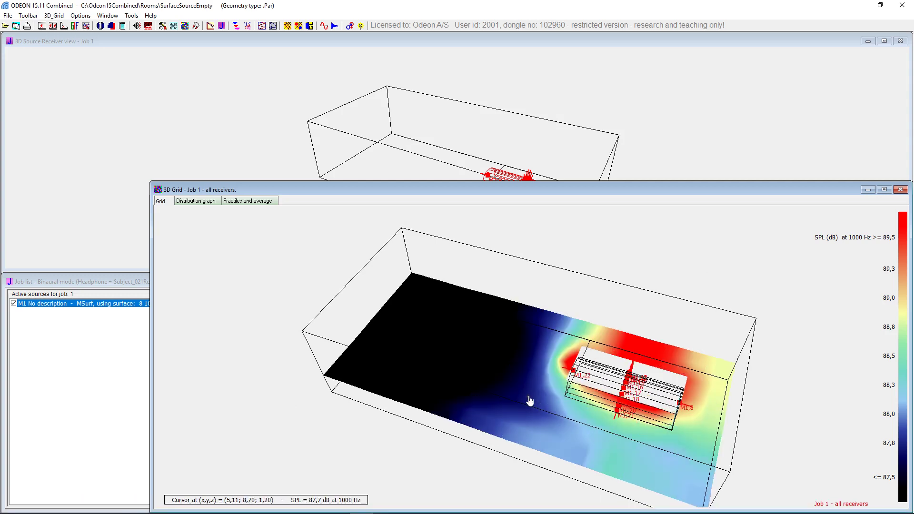